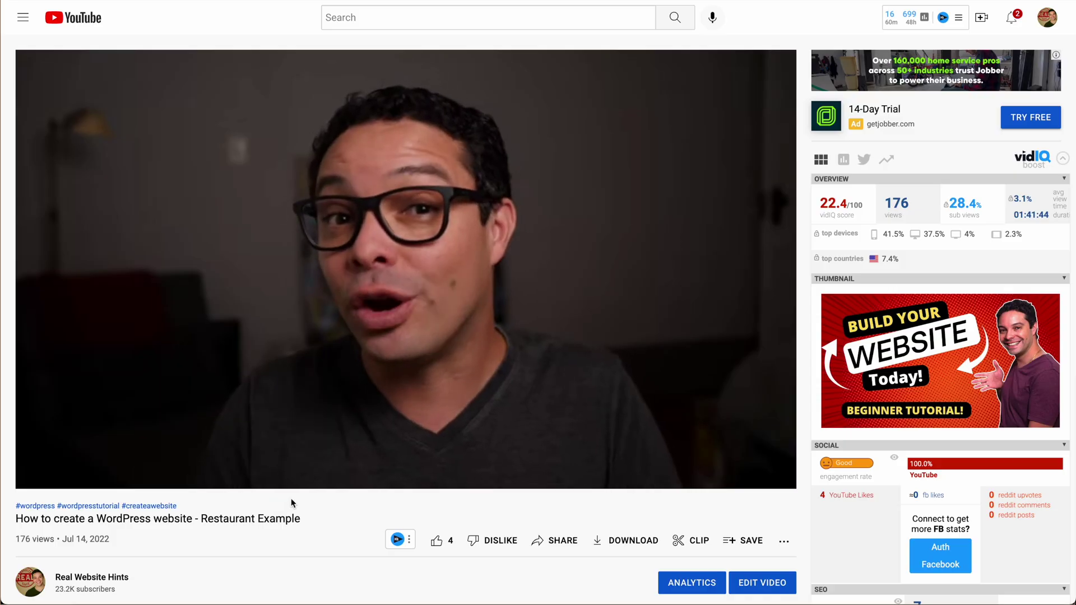
# Step: Leave the YouTube tutorial video and bring up the hover.com domain-search homepage
pyautogui.scroll(-3, 293, 500)
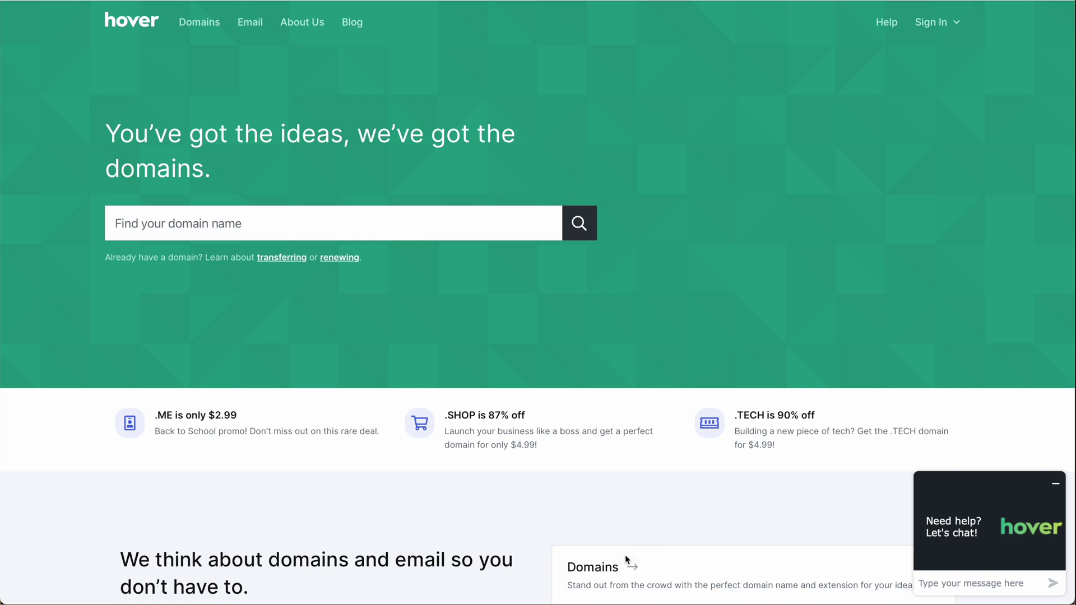
# Step: Search Hover for mynicewebsite.com, which shows as available for $14.99
pyautogui.click(289, 225)
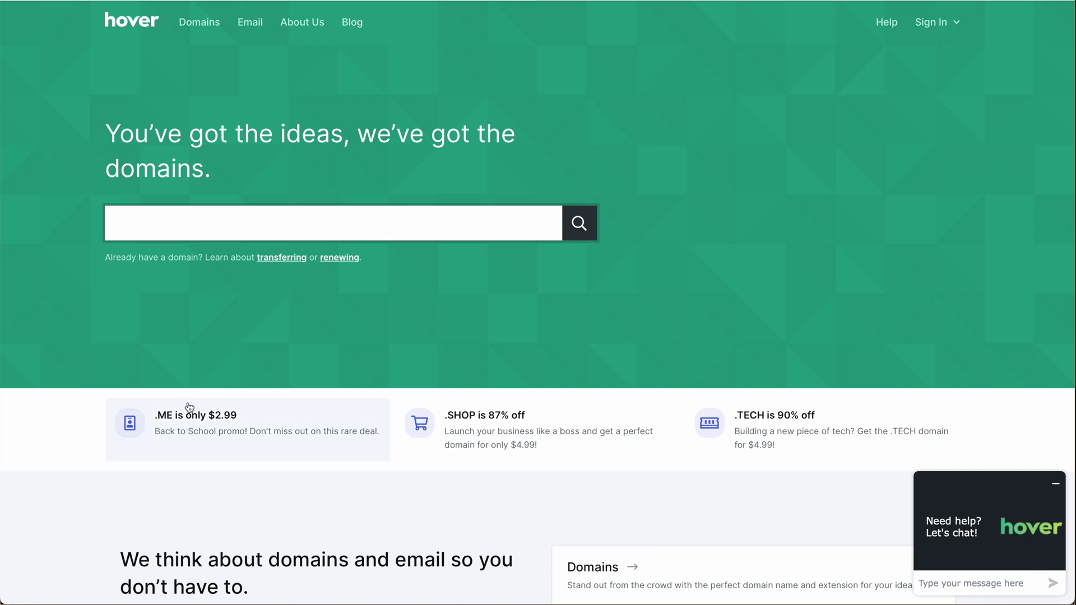
pyautogui.click(211, 227)
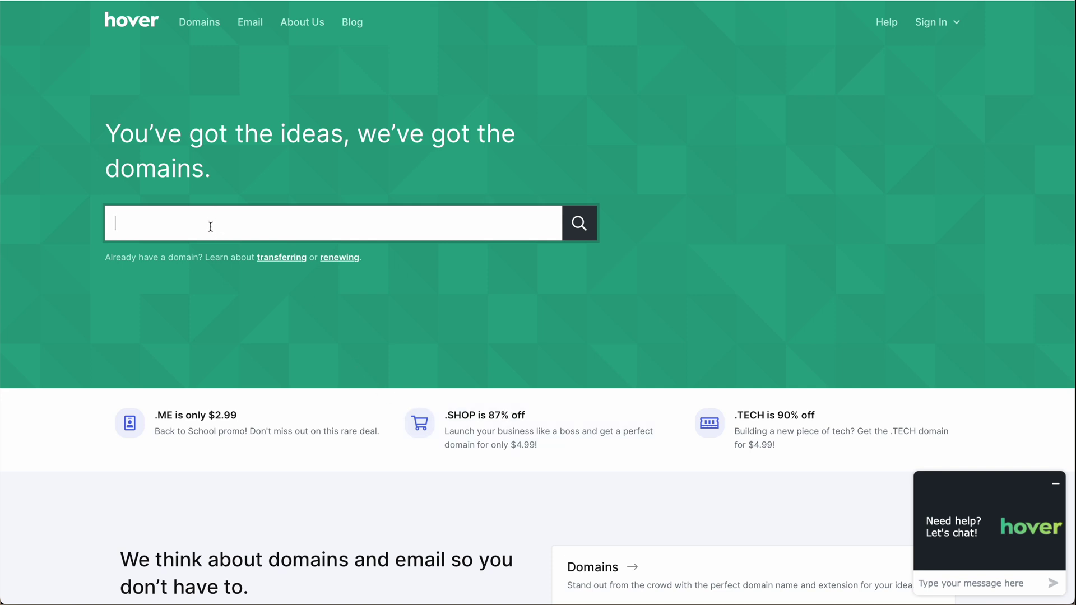
pyautogui.write('mynicewe')
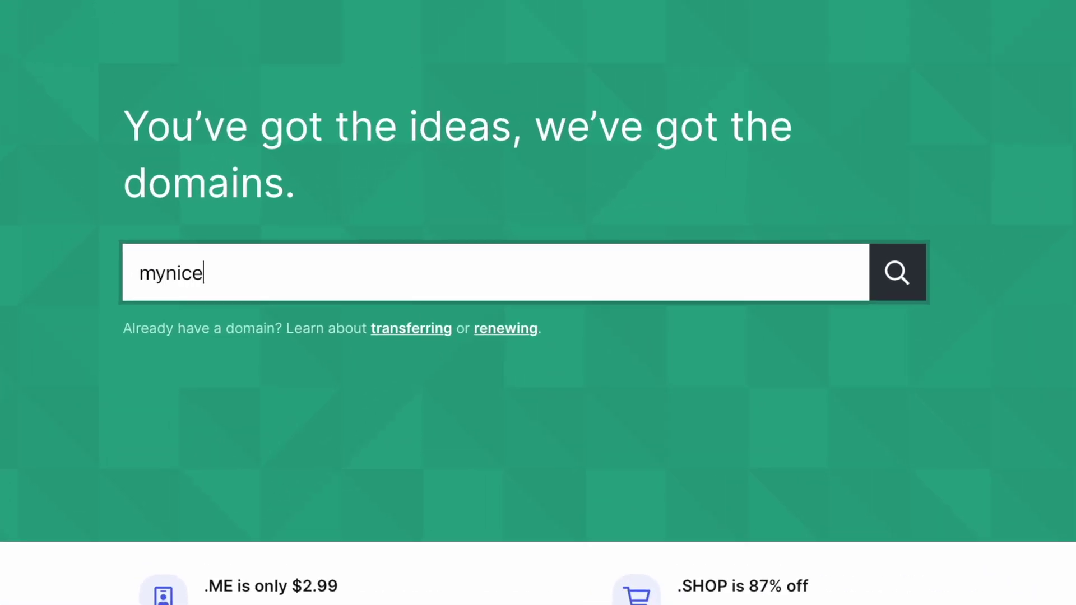
pyautogui.write('bsite.com')
pyautogui.click(904, 276)
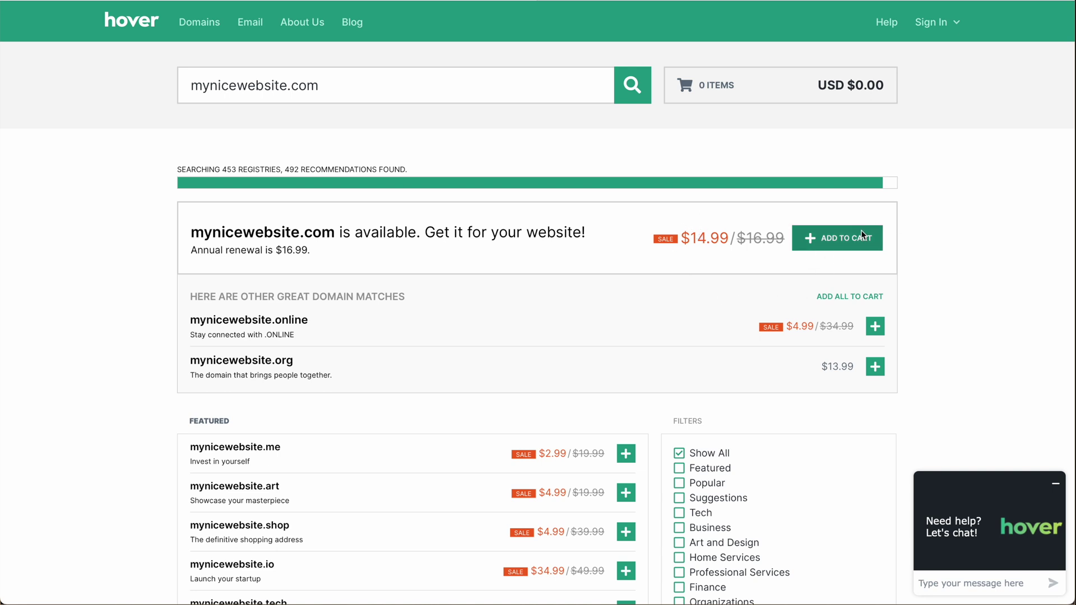
# Step: Add mynicewebsite.com to the cart and view the one-item cart
pyautogui.click(846, 239)
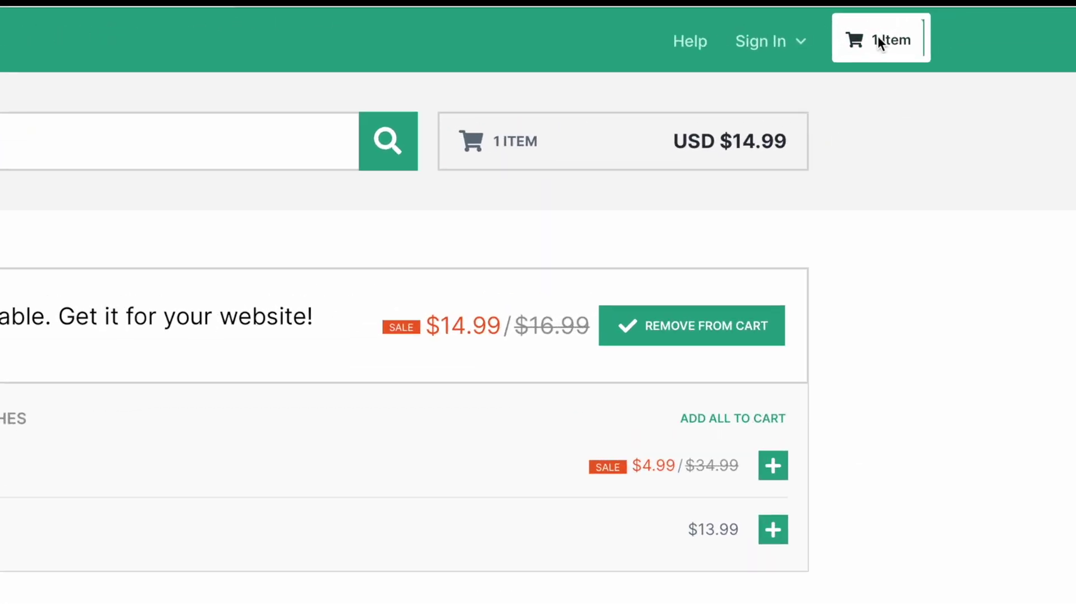
pyautogui.click(932, 24)
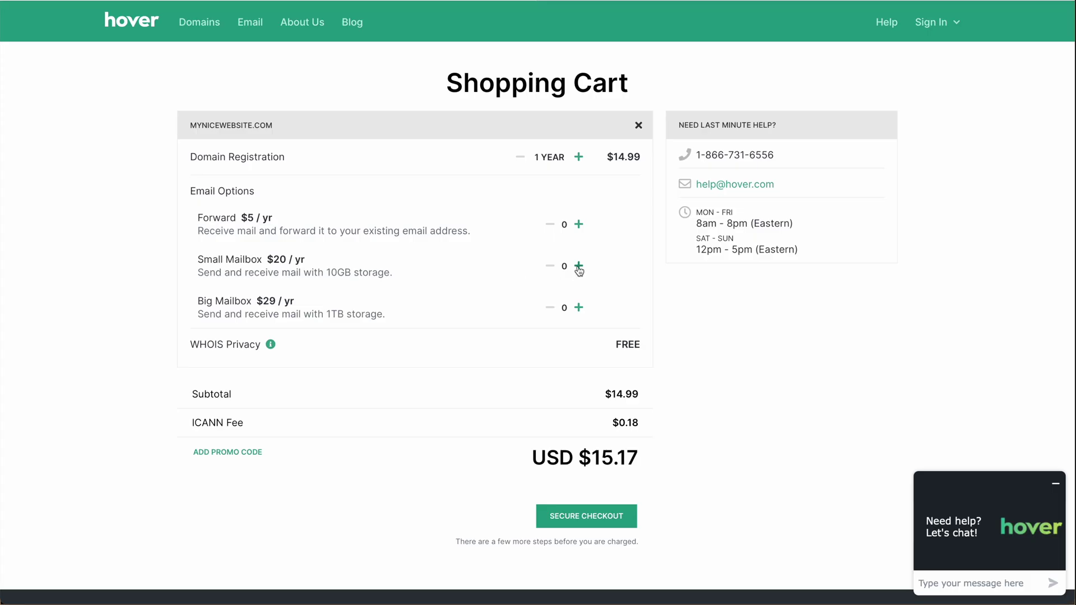
# Step: Add one Small Mailbox, check out, and go to the new domain's management page
pyautogui.click(578, 267)
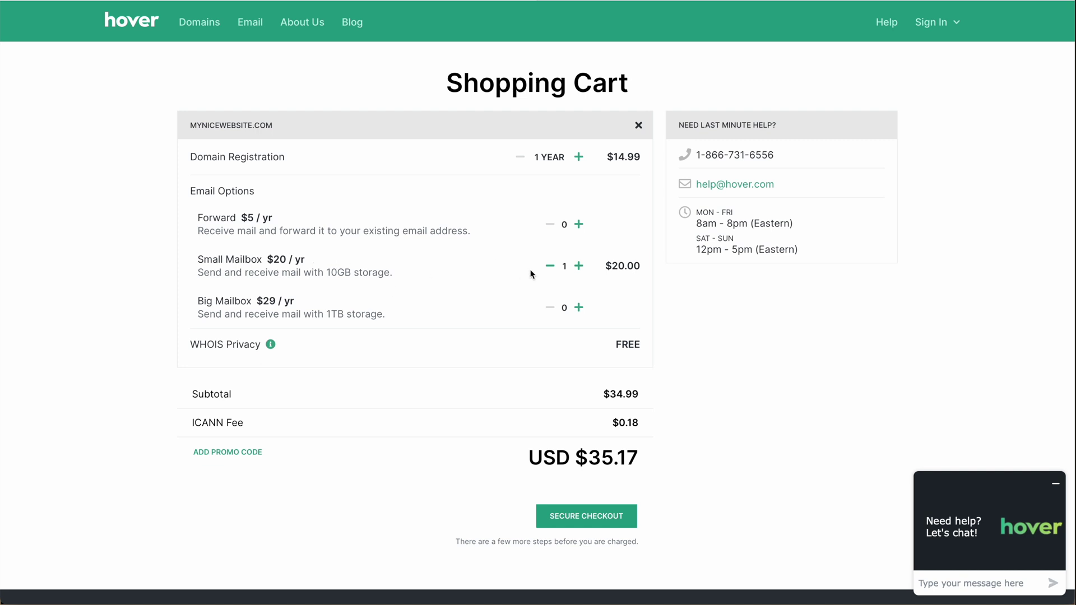
pyautogui.click(592, 519)
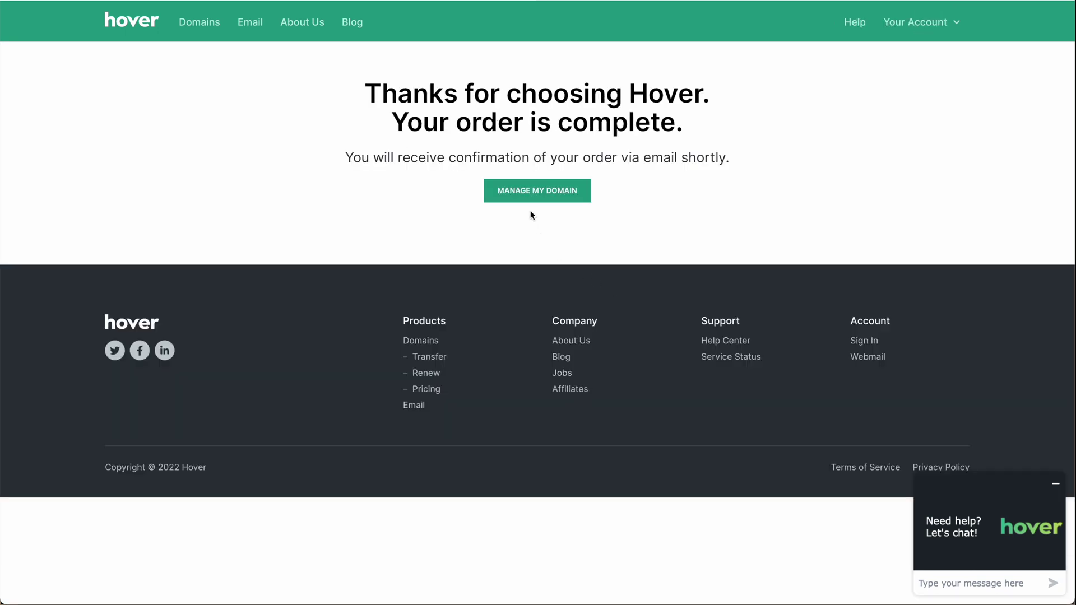
pyautogui.click(558, 196)
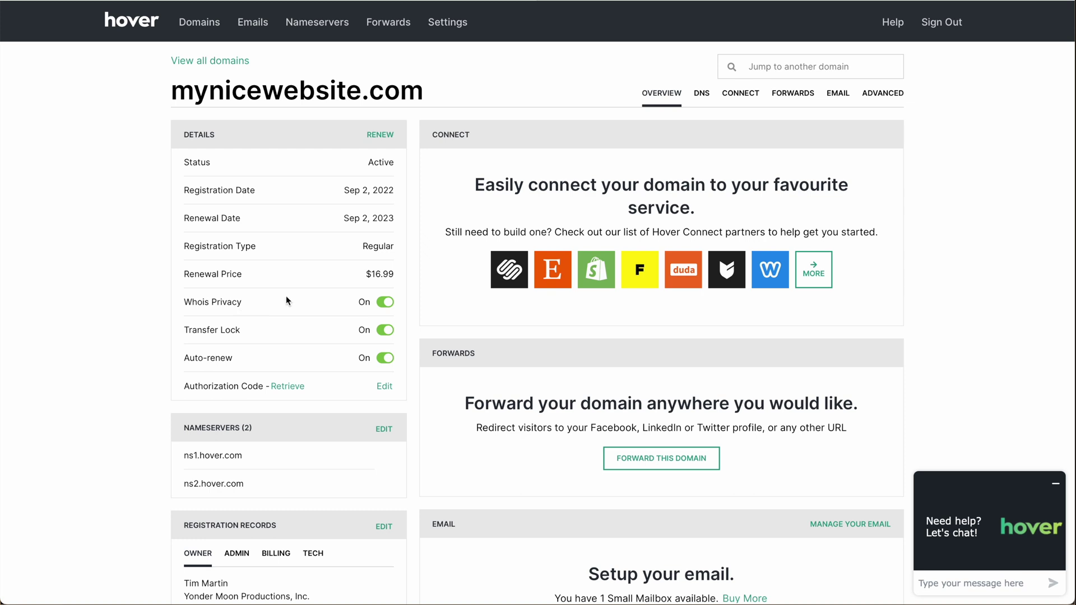
# Step: Scroll the mynicewebsite.com overview down to the Email section showing 1 Small Mailbox
pyautogui.scroll(-1, 291, 305)
pyautogui.scroll(1, 293, 327)
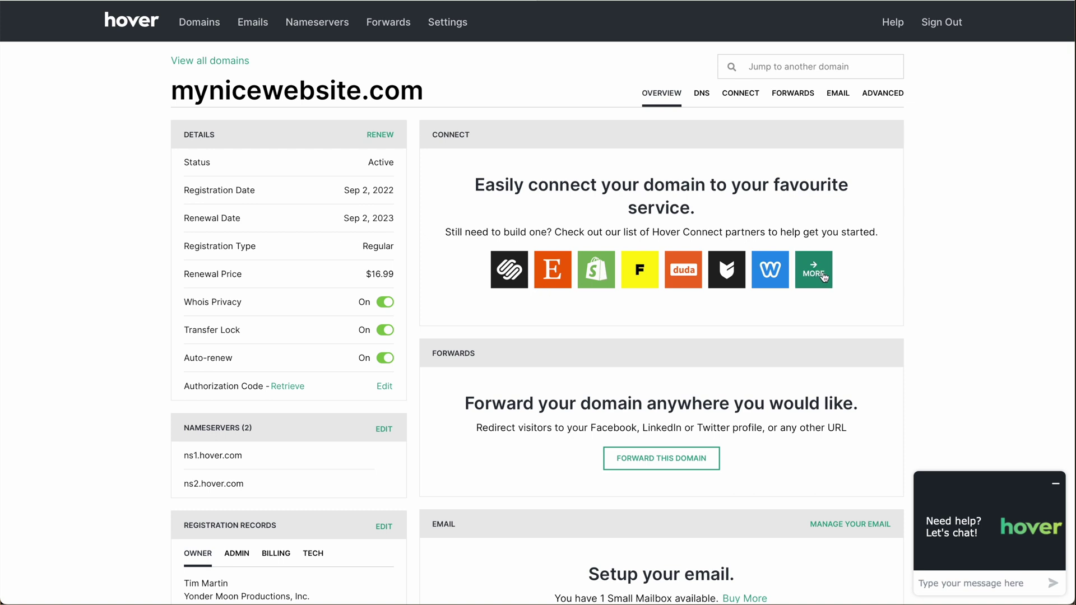
pyautogui.scroll(-4, 645, 246)
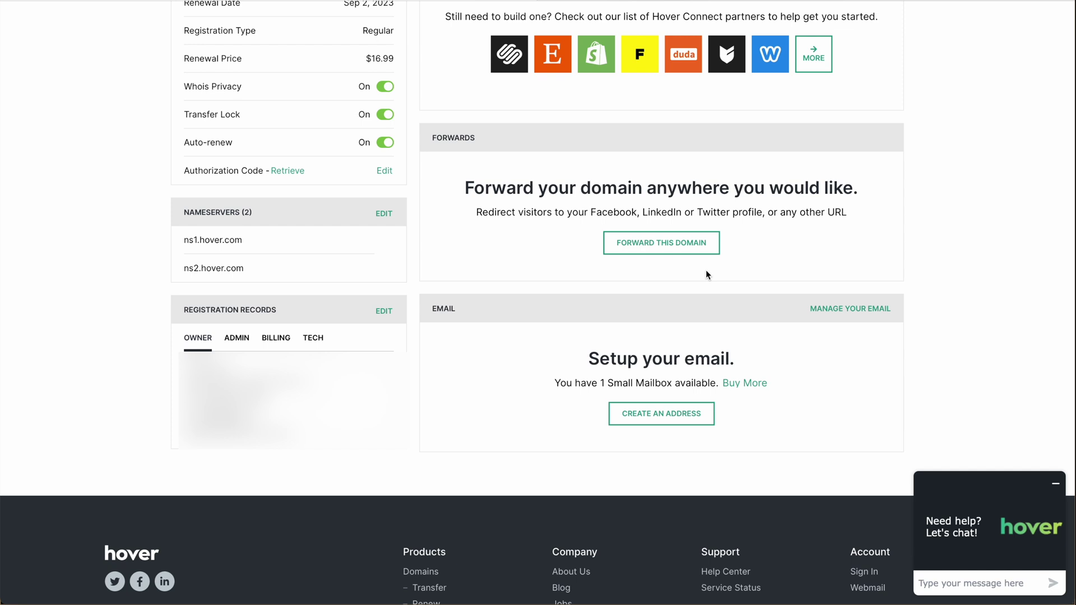
pyautogui.scroll(-1, 705, 271)
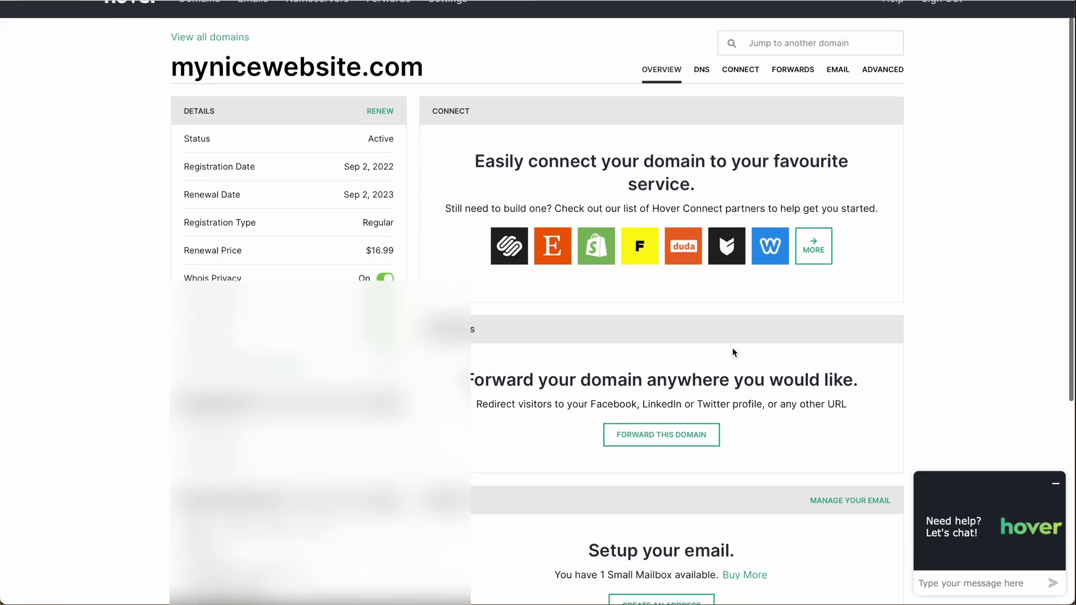
pyautogui.scroll(-4, 732, 352)
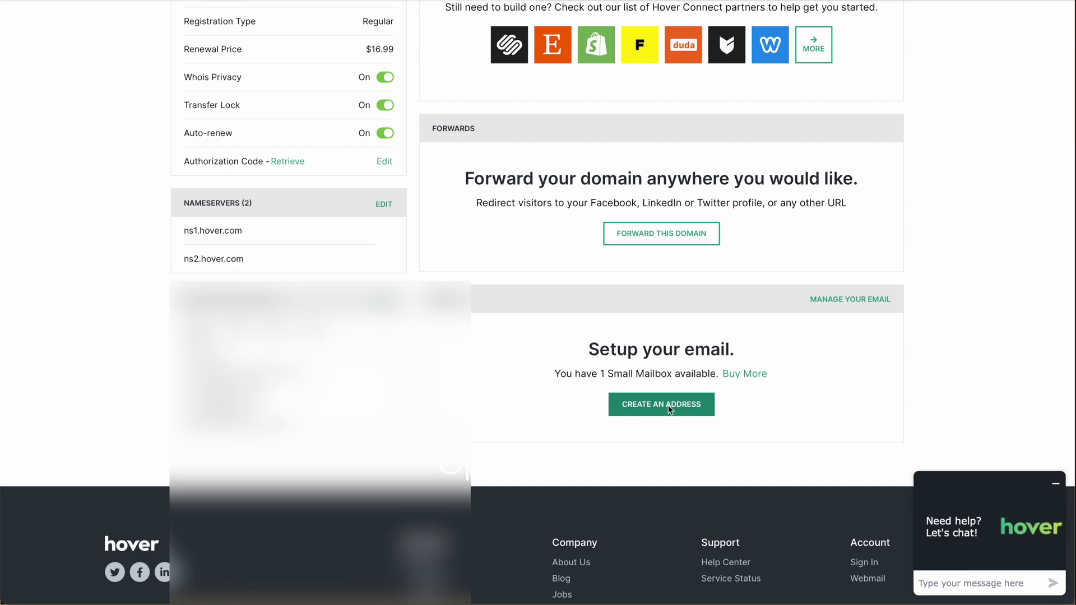
# Step: Create a Small Mailbox address on mynicewebsite.com using the chosen mailbox name
pyautogui.click(669, 410)
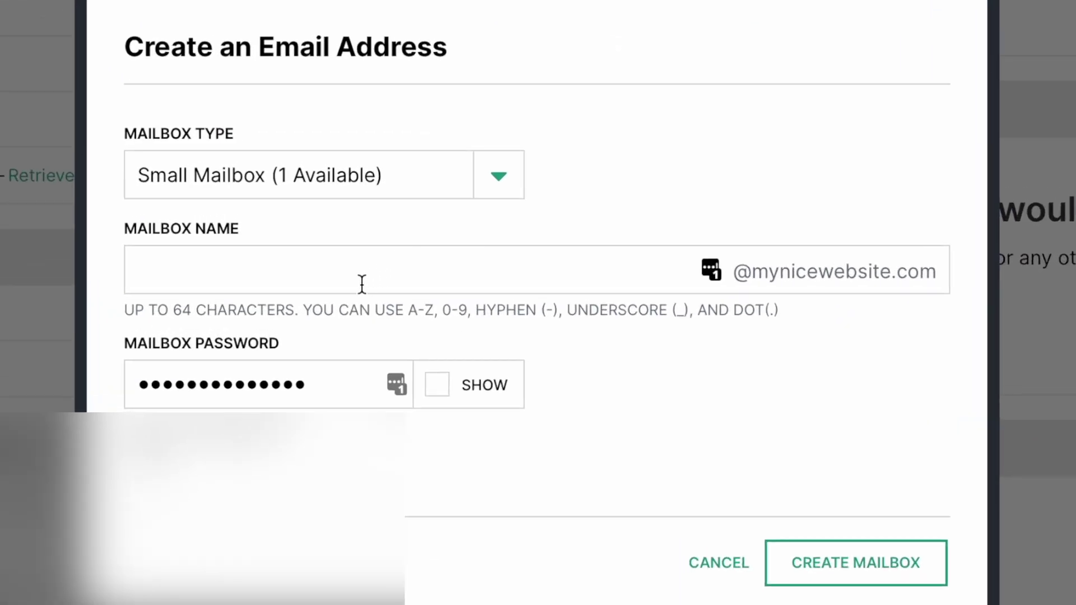
pyautogui.click(362, 284)
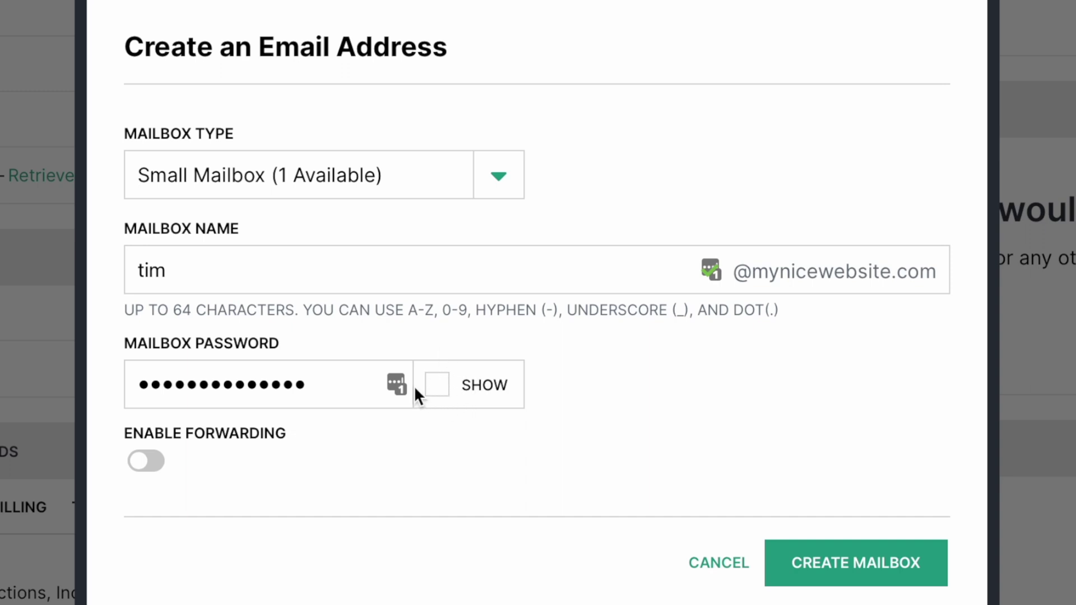
pyautogui.click(842, 567)
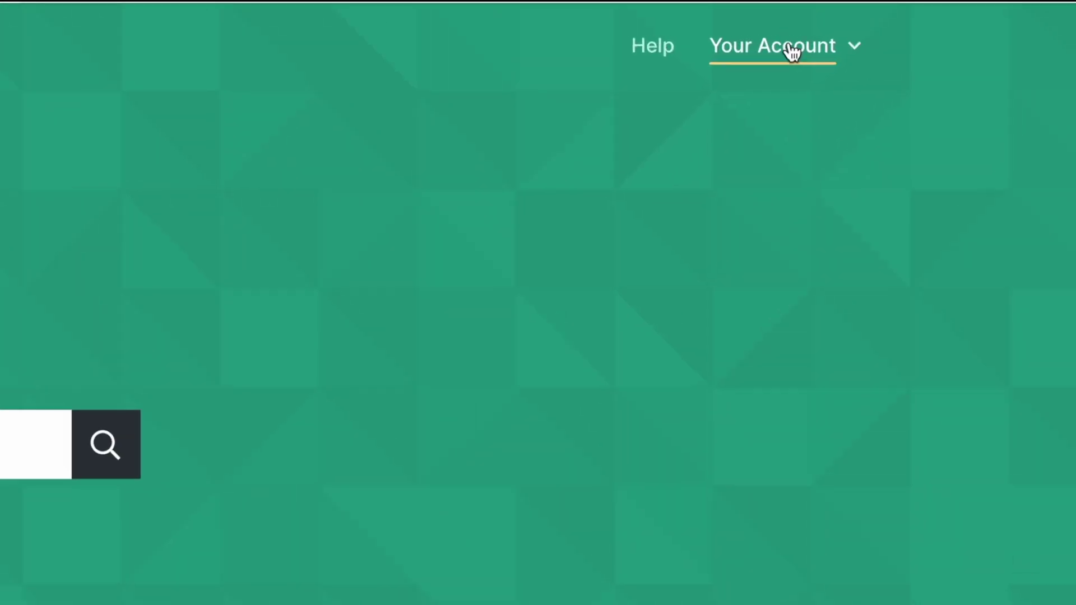
# Step: Sign in to Hover Webmail with the new mailbox's e-mail address and saved password
pyautogui.click(924, 23)
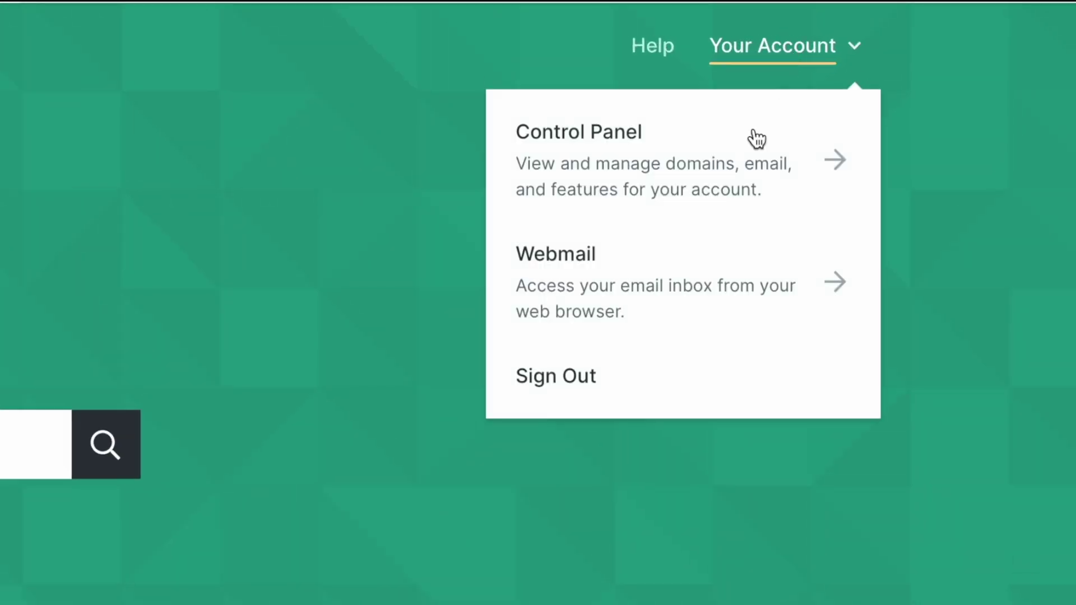
pyautogui.click(611, 278)
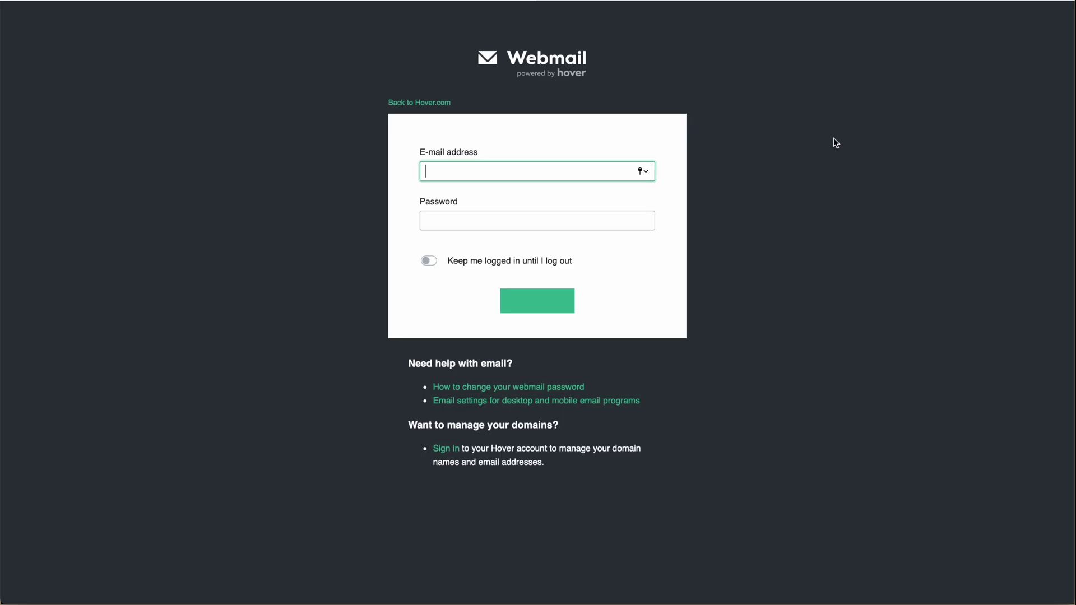
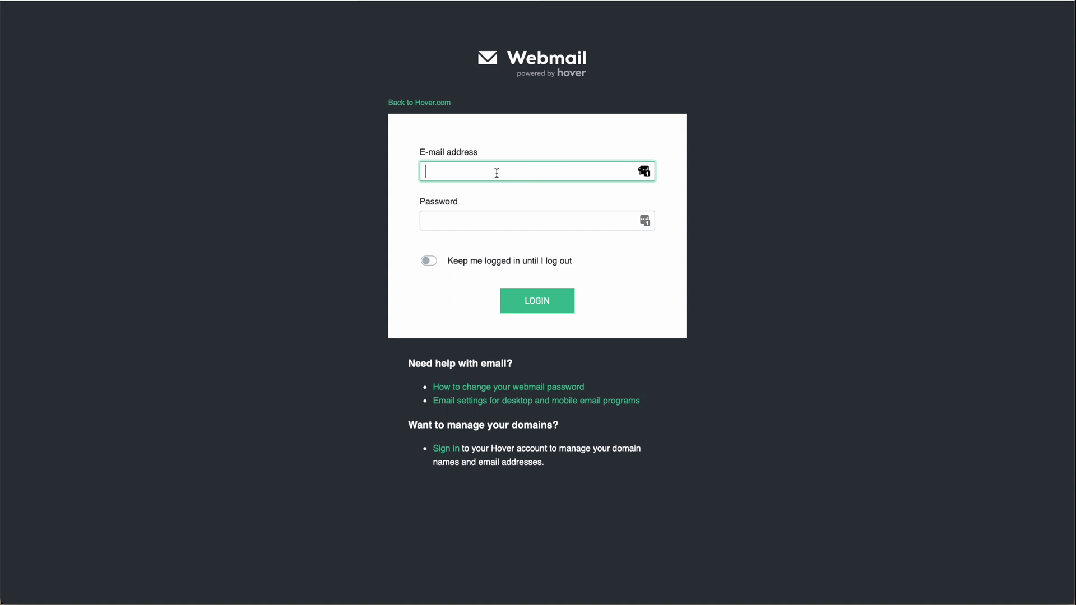
pyautogui.press('Tab')
pyautogui.press('super+v')
pyautogui.press('Return')
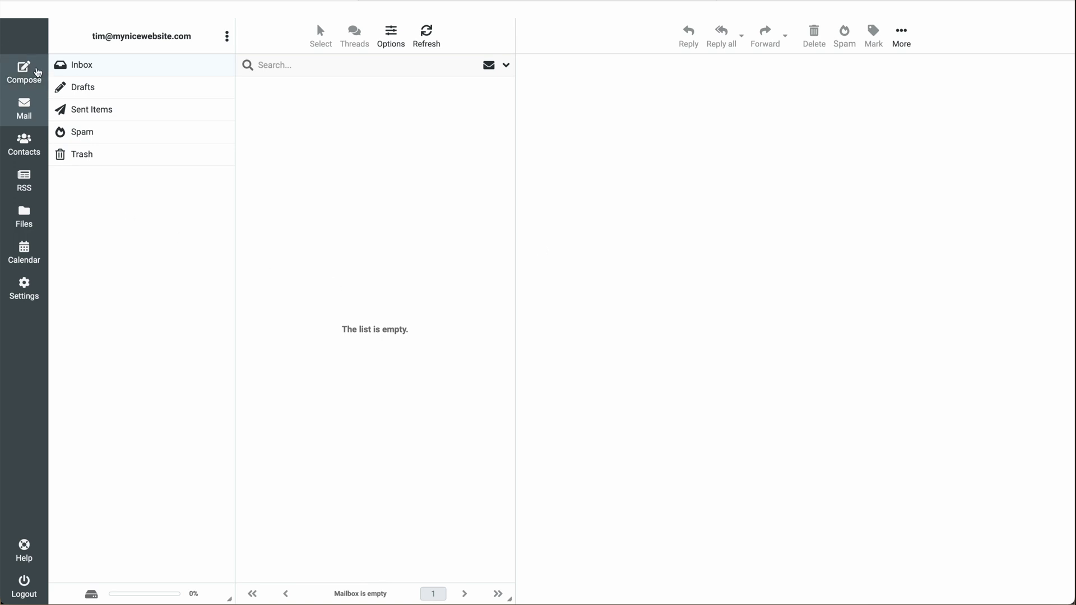
pyautogui.click(37, 69)
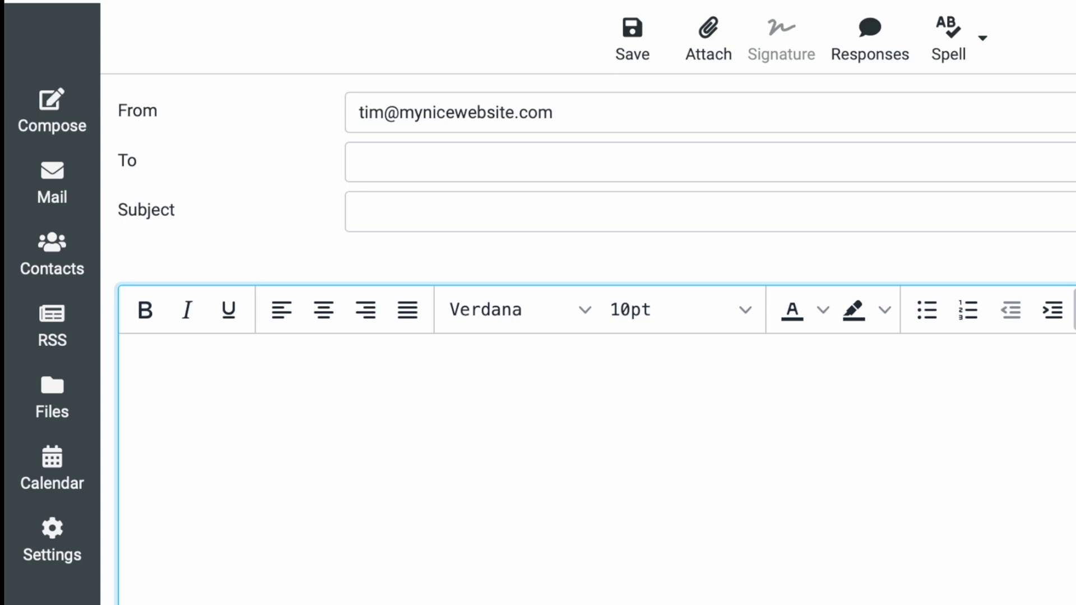
pyautogui.click(52, 182)
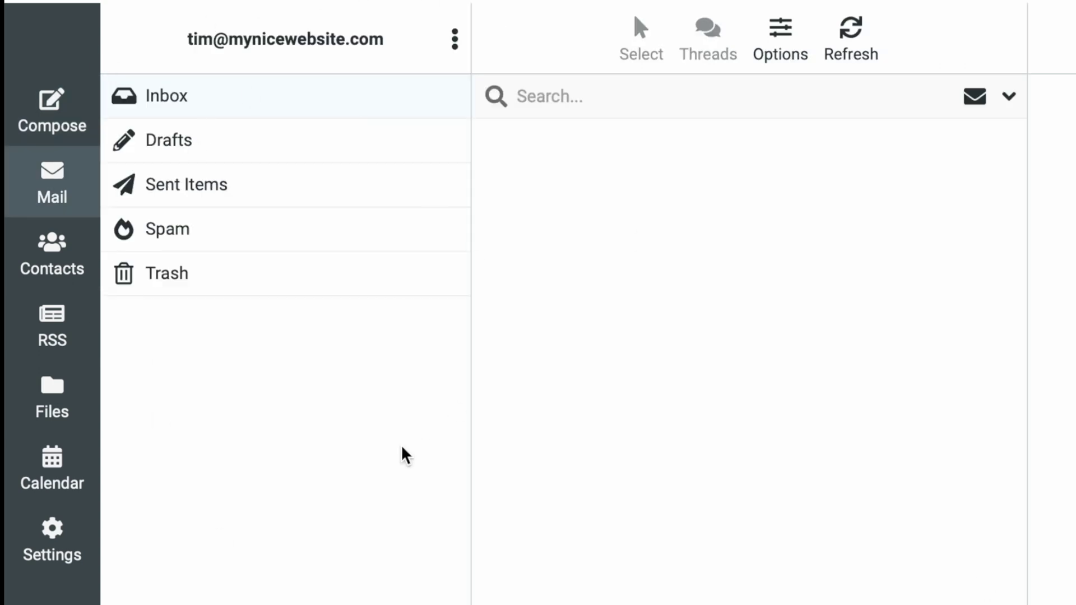
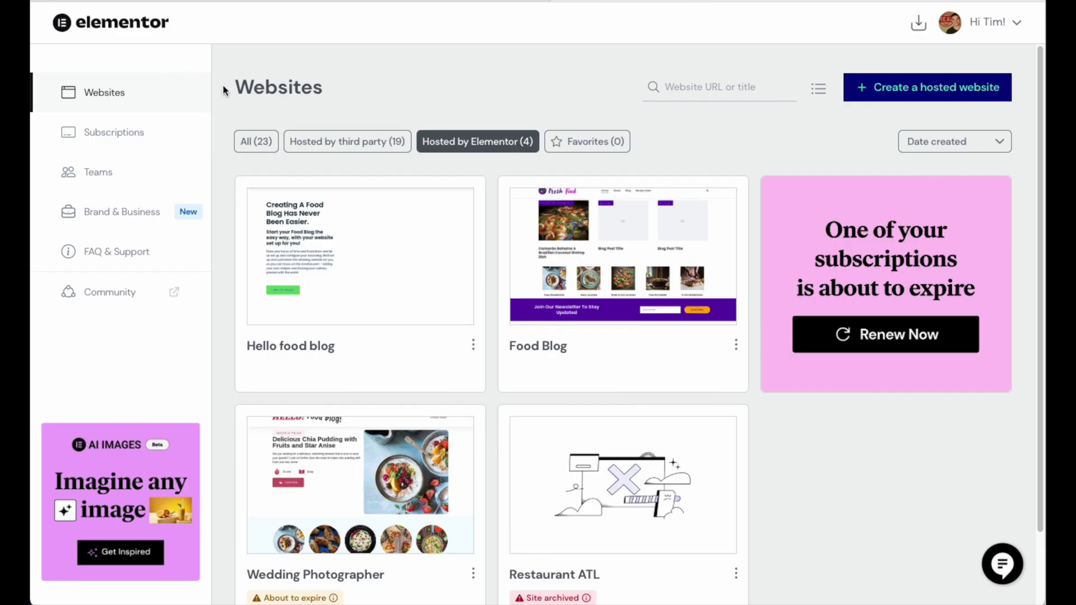
# Step: Switch to the Elementor Websites dashboard listing the hosted sites
pyautogui.click(120, 96)
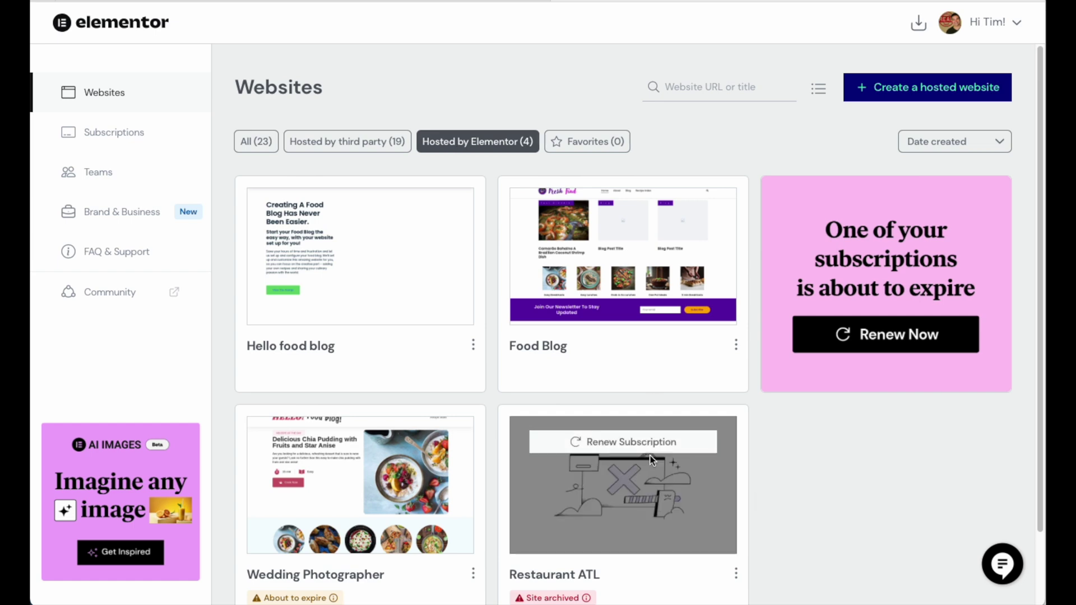
# Step: Copy the Food Blog address nbvkgmjx.elementor.cloud from its management page, then return to Hover
pyautogui.moveTo(594, 314)
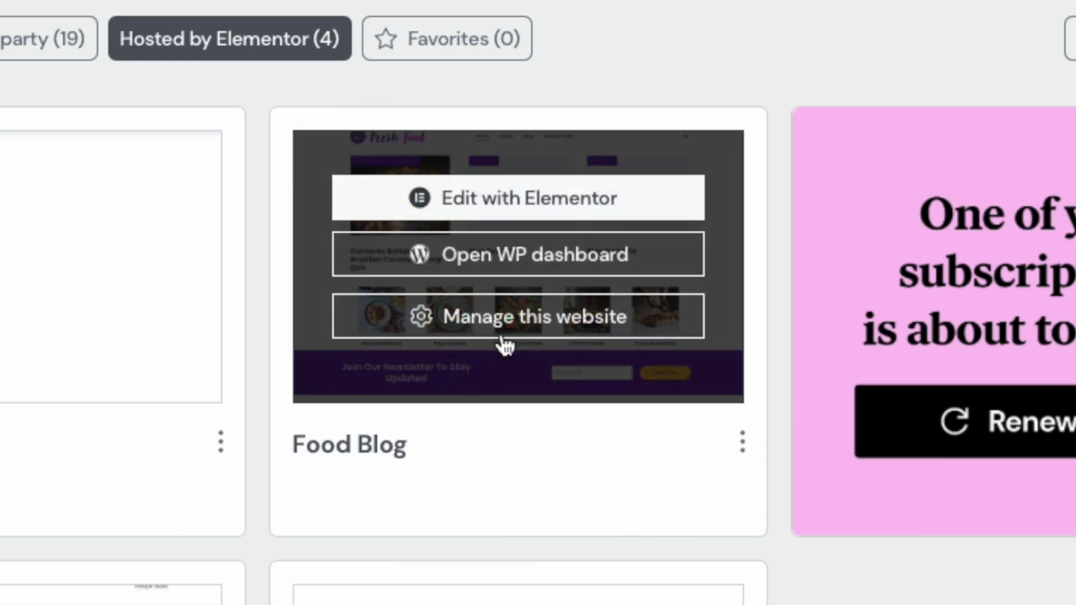
pyautogui.click(529, 318)
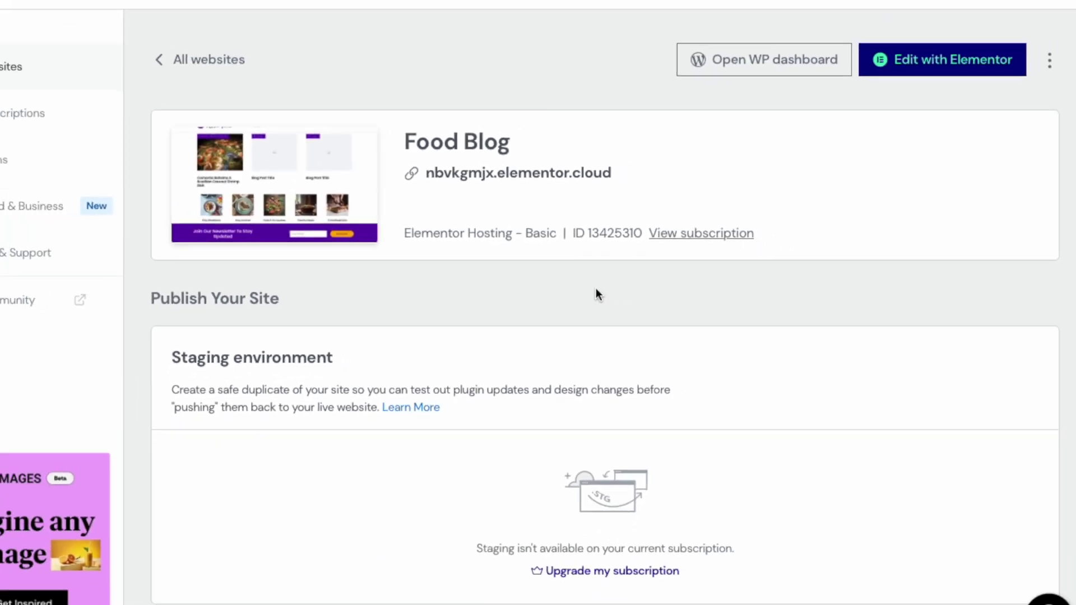
pyautogui.moveTo(633, 185); pyautogui.dragTo(463, 183)
pyautogui.hotkey('ctrl', 'c')
pyautogui.rightClick(491, 186)
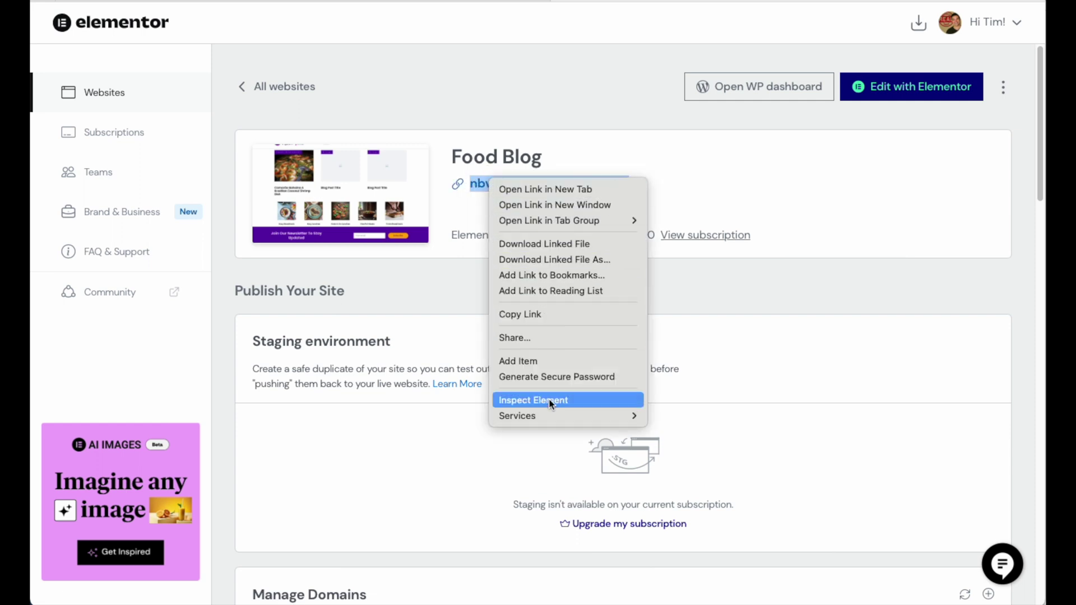
pyautogui.moveTo(547, 415)
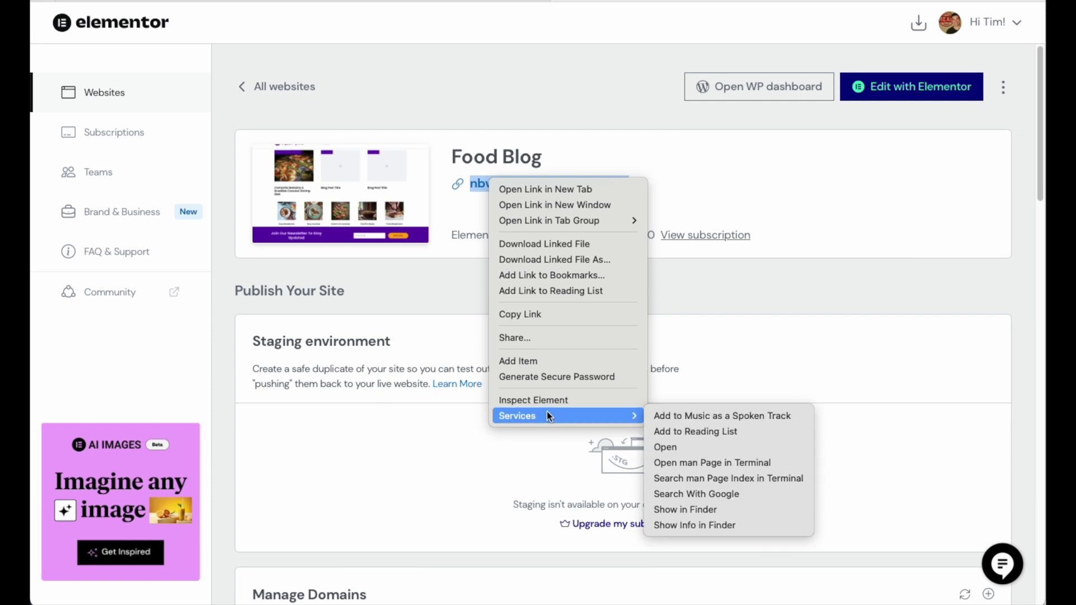
pyautogui.click(523, 315)
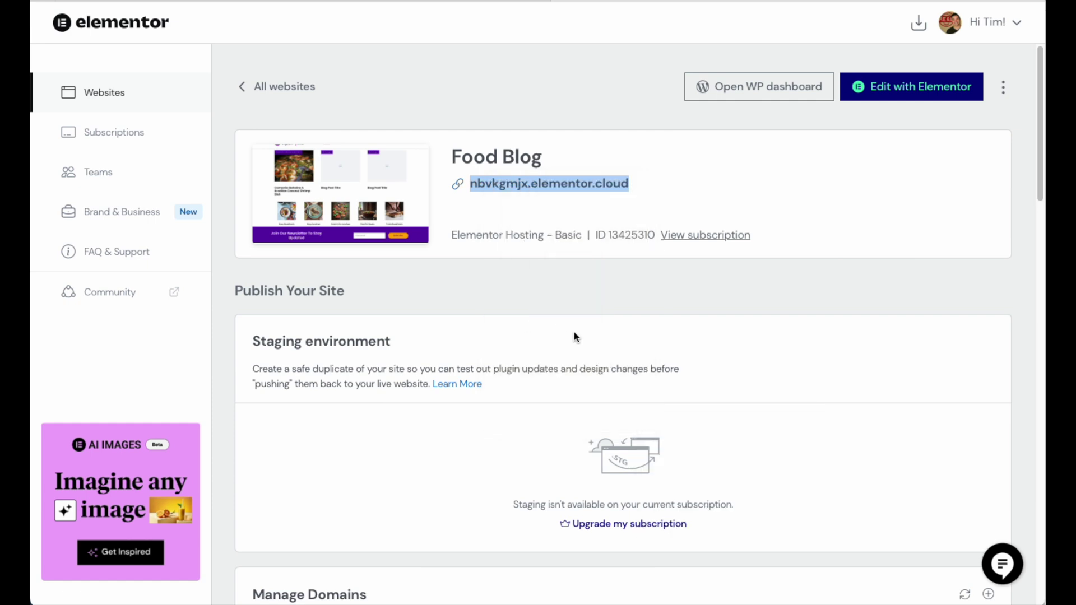
pyautogui.click(431, 1)
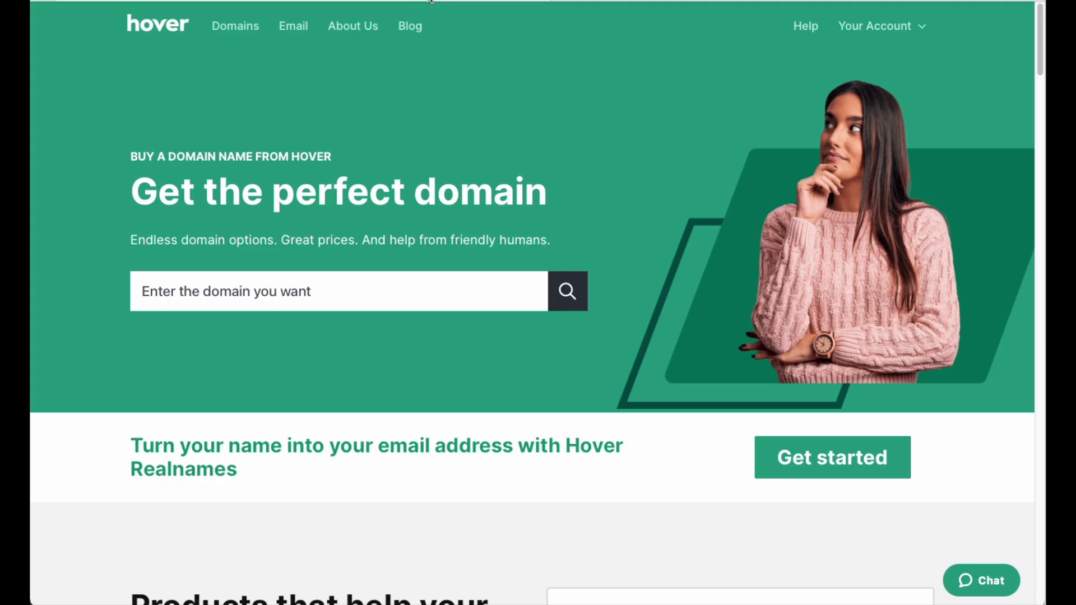
# Step: From the Control Panel, start Hover Connect for restaurantatl.com and scroll to the Elementor card
pyautogui.click(893, 26)
pyautogui.click(791, 99)
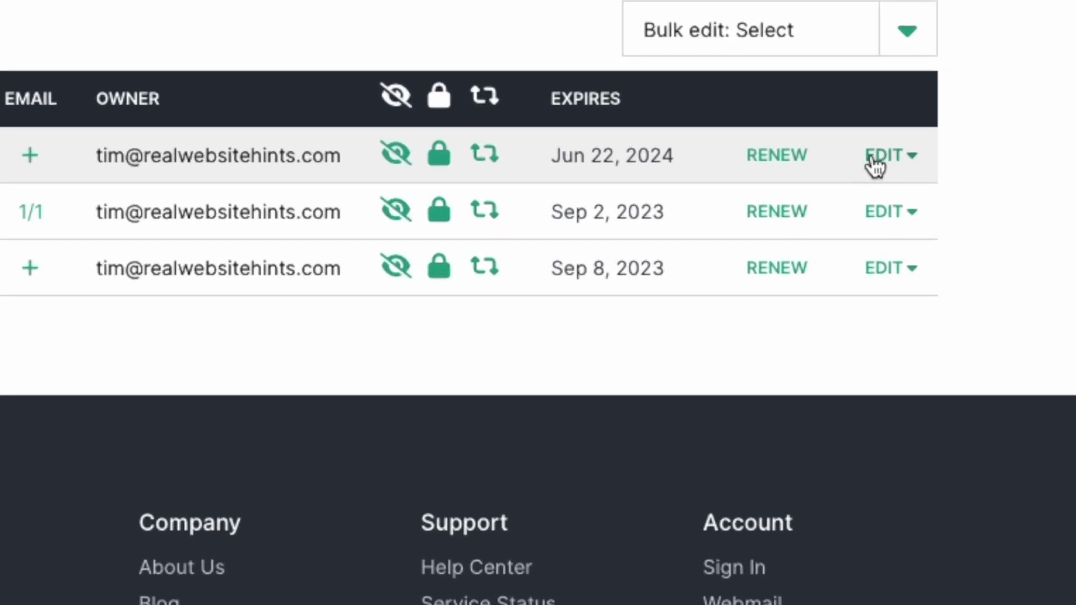
pyautogui.click(933, 200)
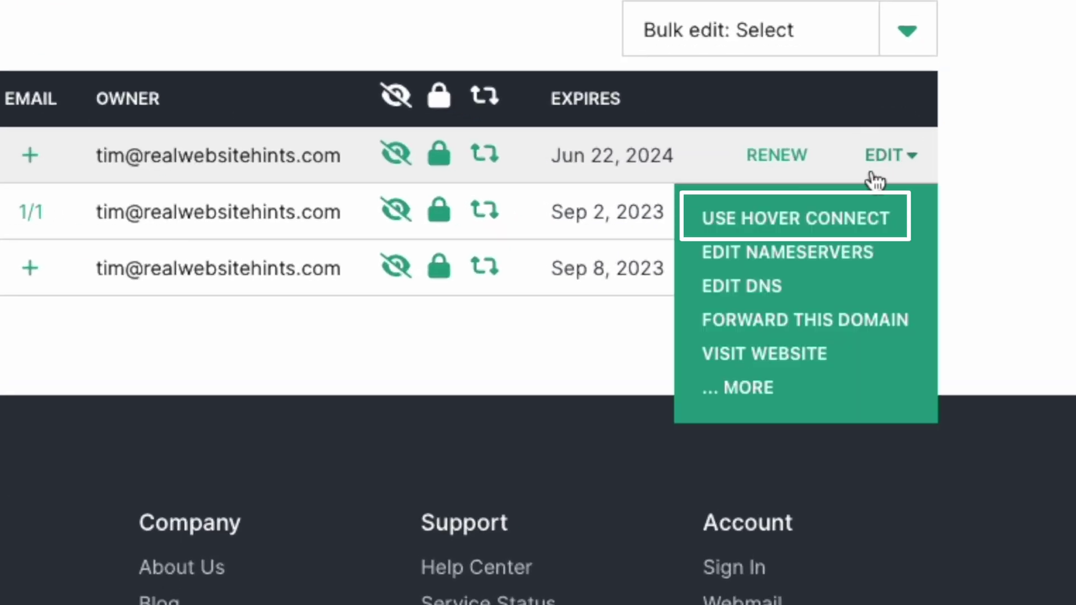
pyautogui.click(853, 222)
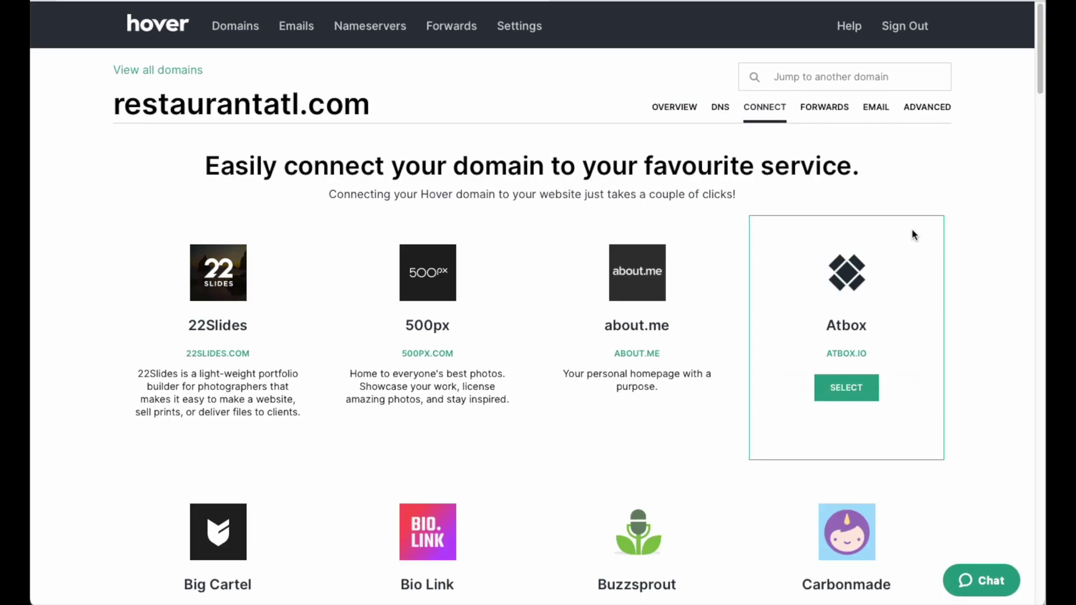
pyautogui.scroll(-9, 931, 269)
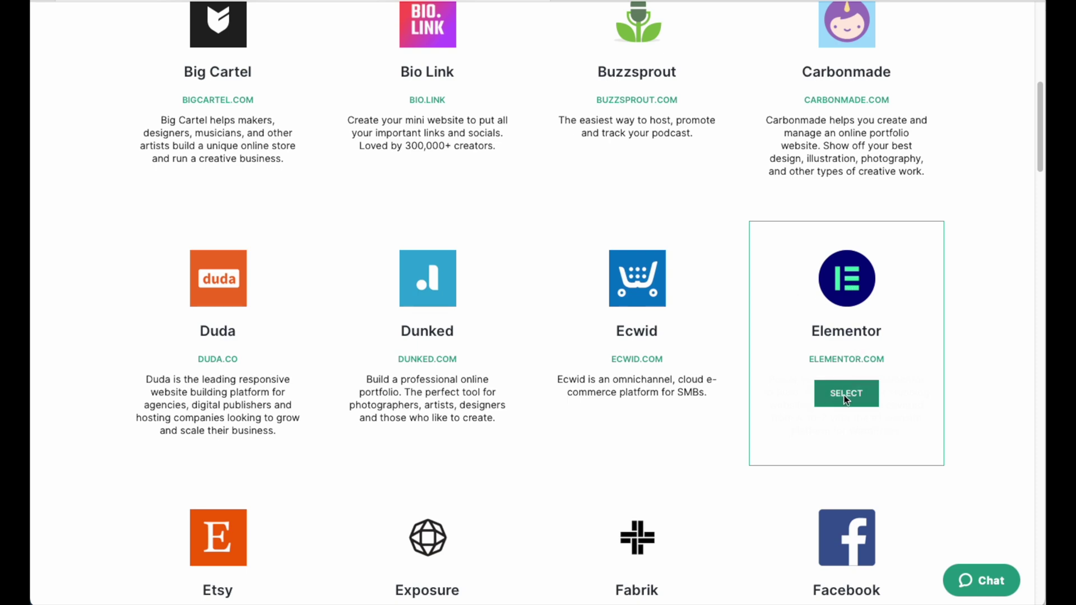
# Step: Link restaurantatl.com to Elementor, pasting nbvkgmjx.elementor.cloud as the Elementor Site Name
pyautogui.click(845, 395)
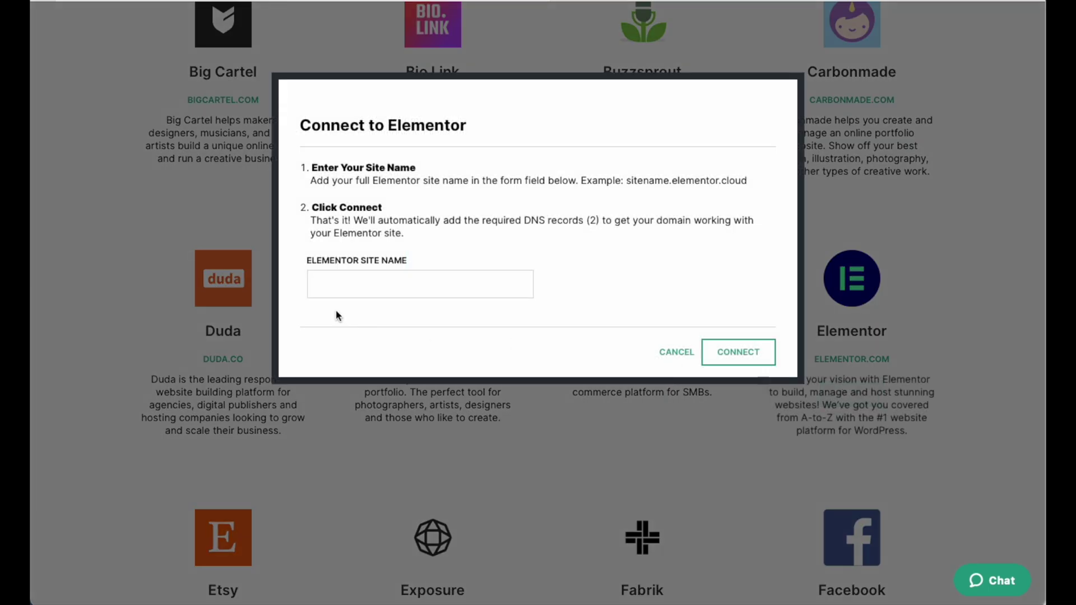
pyautogui.click(359, 283)
pyautogui.hotkey('ctrl', 'v')
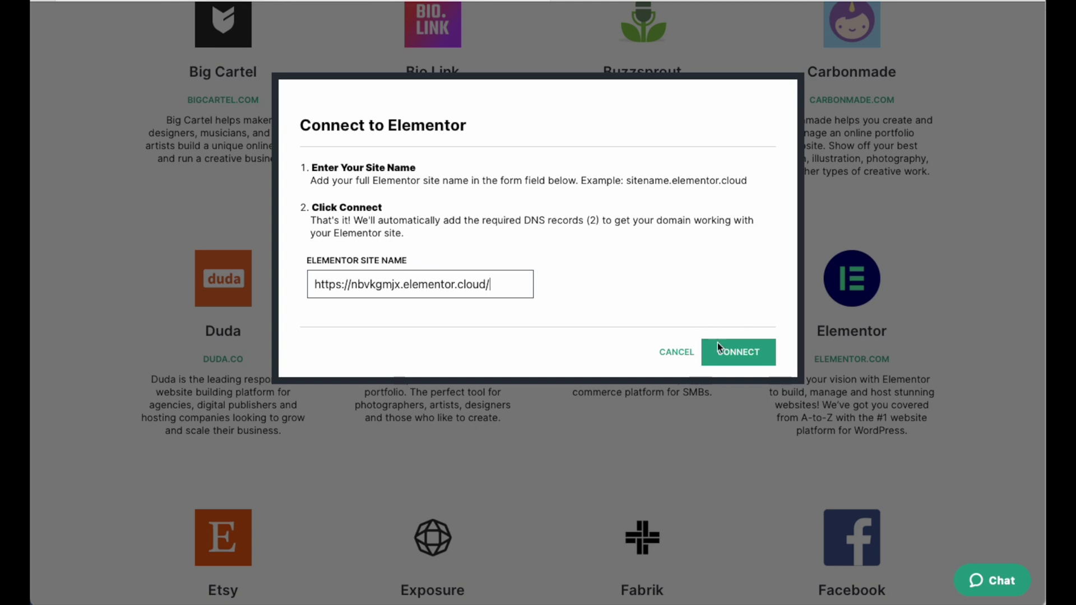
pyautogui.click(739, 354)
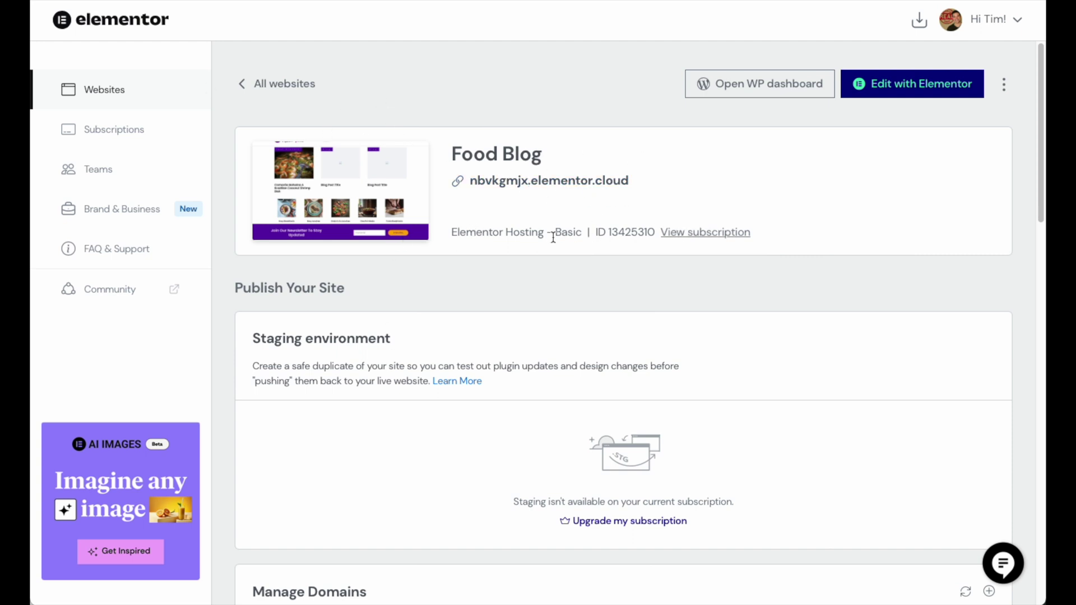
# Step: Switch off the Food Blog's Site Lock toggle and confirm Unlock Site
pyautogui.scroll(-5, 555, 238)
pyautogui.scroll(-5, 555, 240)
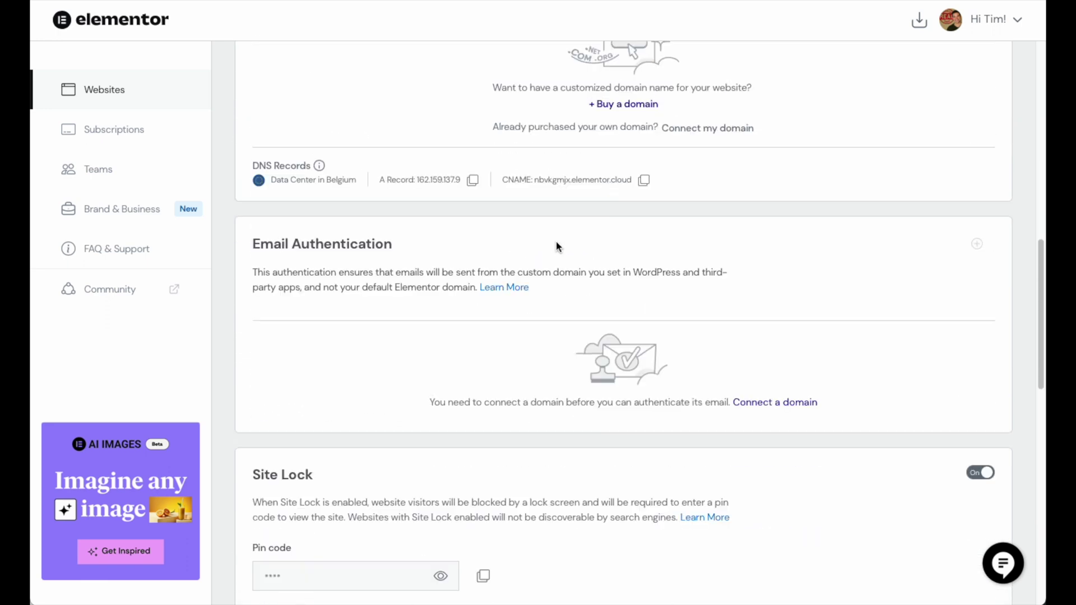
pyautogui.scroll(-4, 555, 246)
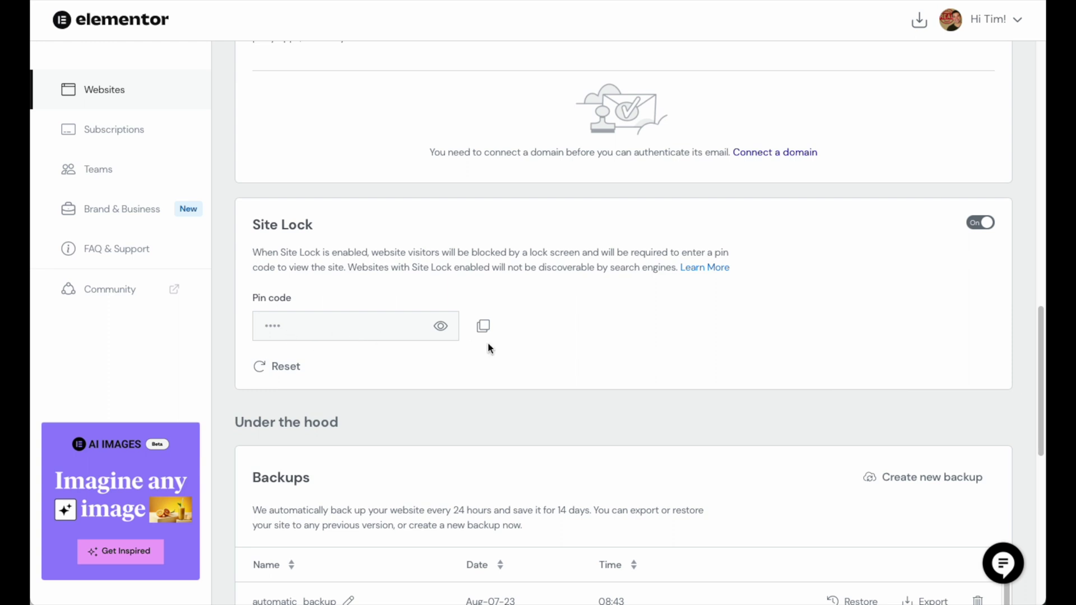
pyautogui.click(441, 328)
pyautogui.click(441, 328)
pyautogui.click(980, 225)
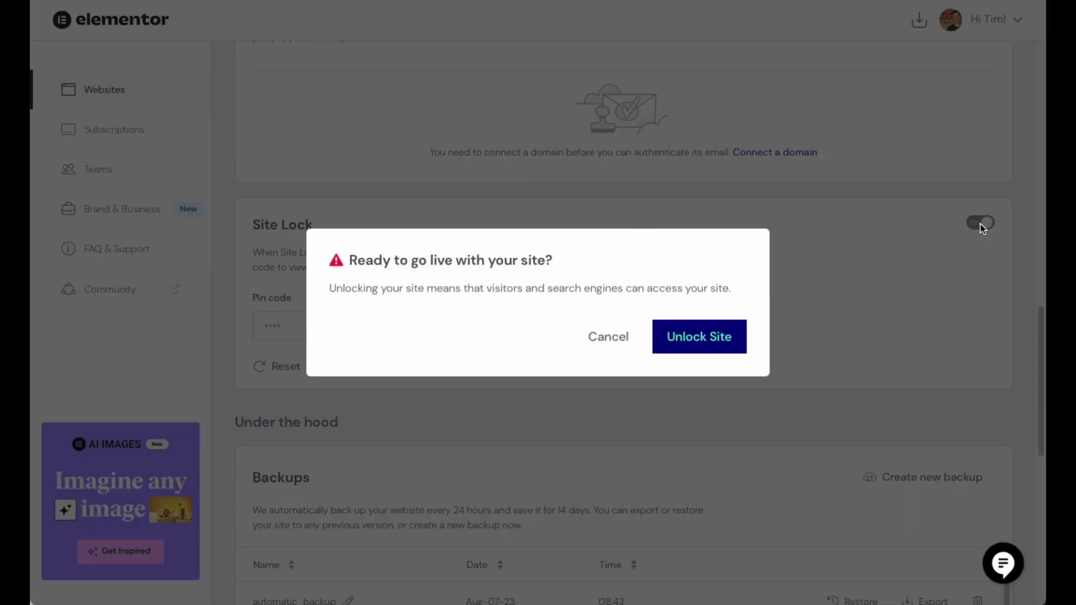
pyautogui.click(697, 343)
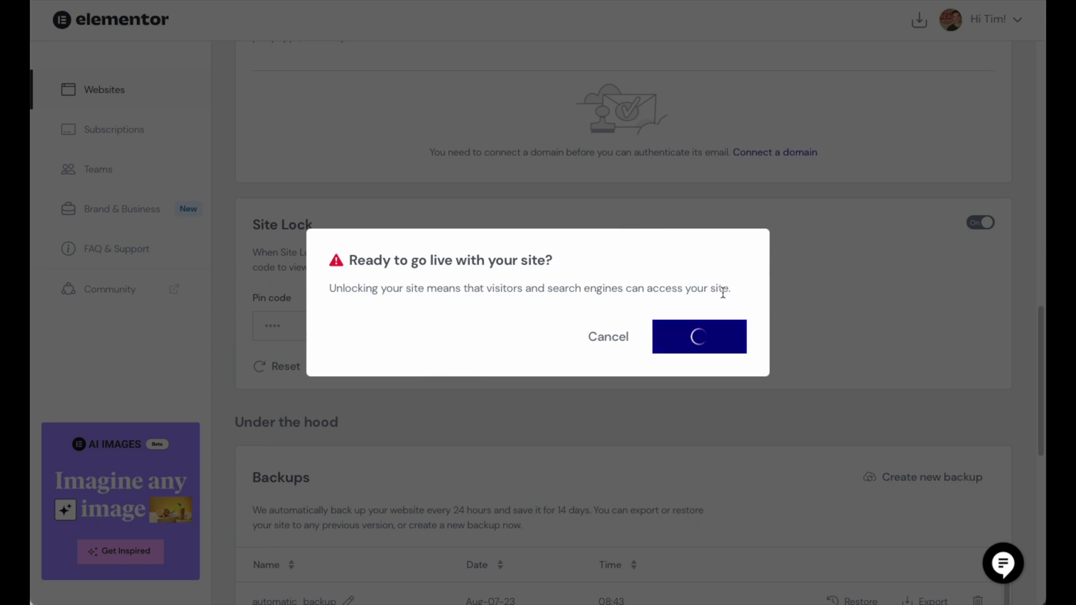